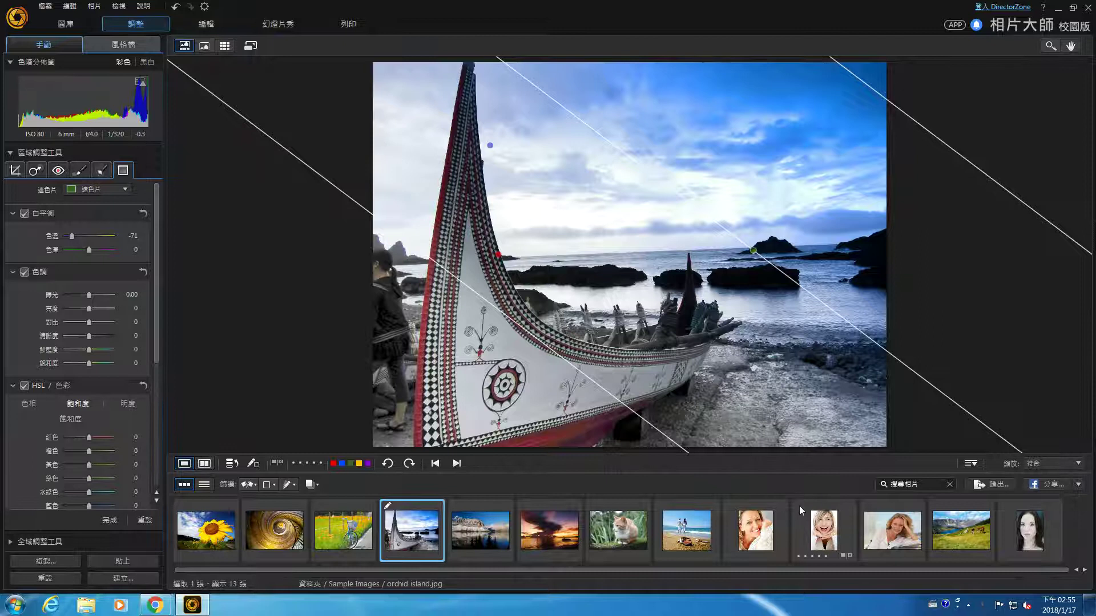
- Export the orchid island photo to the Desktop folder, keeping the remaining export settings at their defaults
click(985, 485)
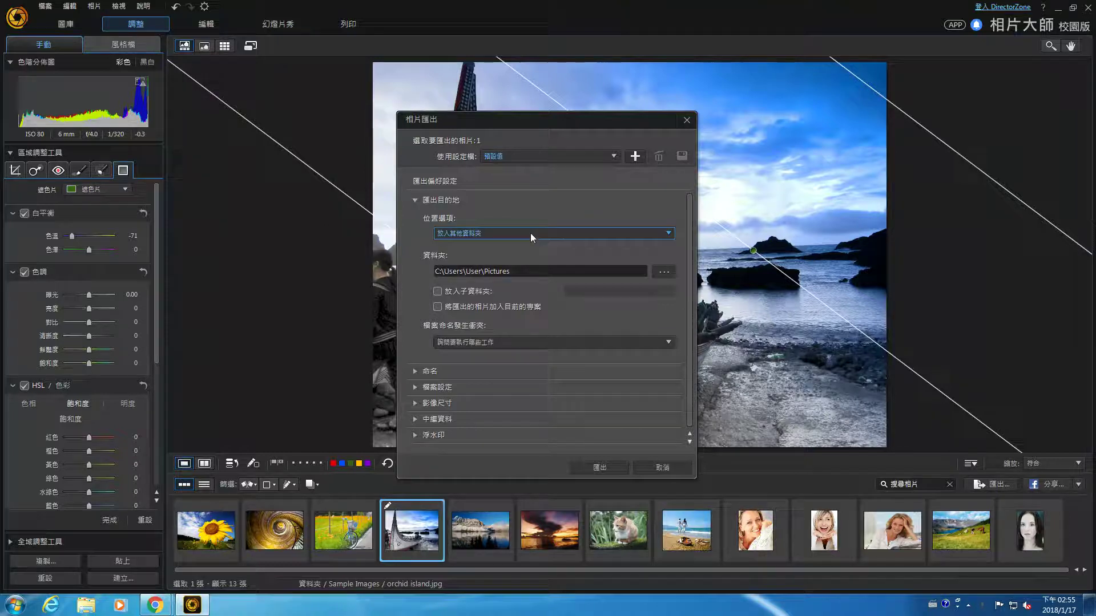
click(667, 274)
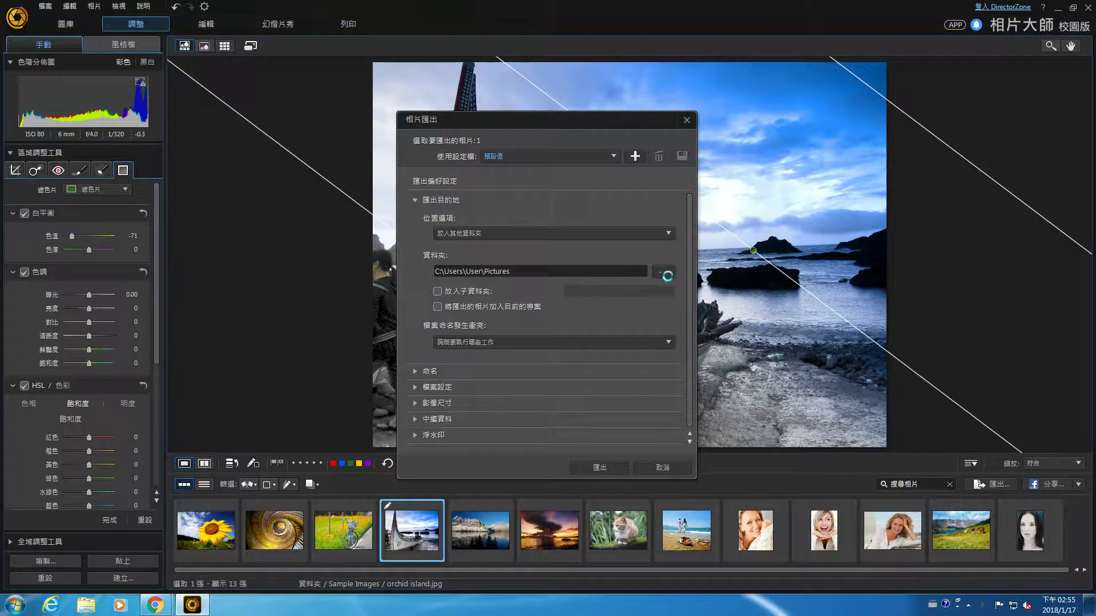
click(41, 116)
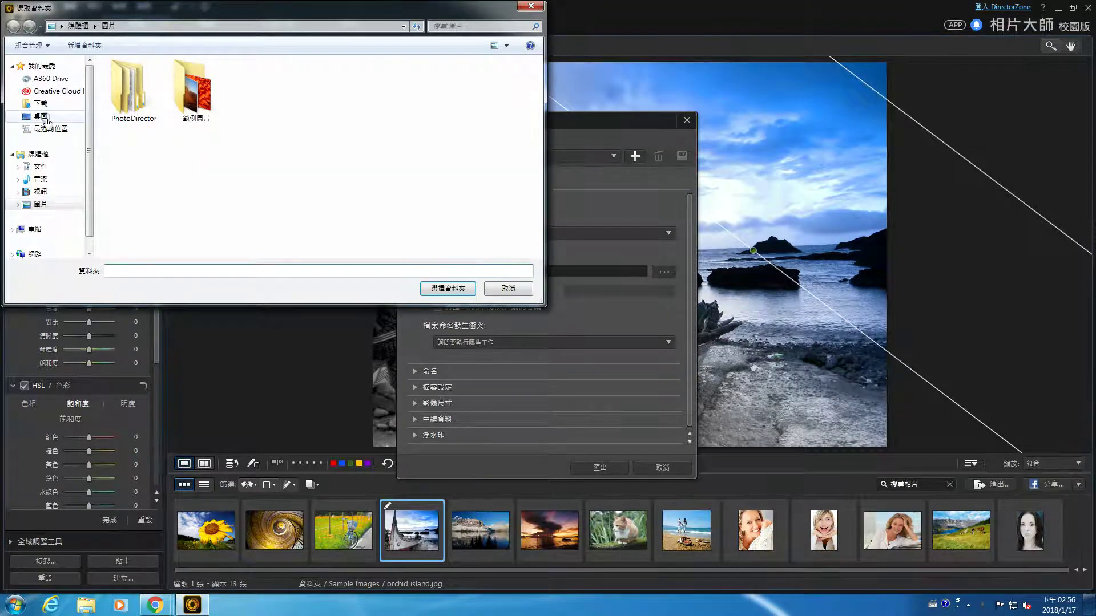
click(446, 287)
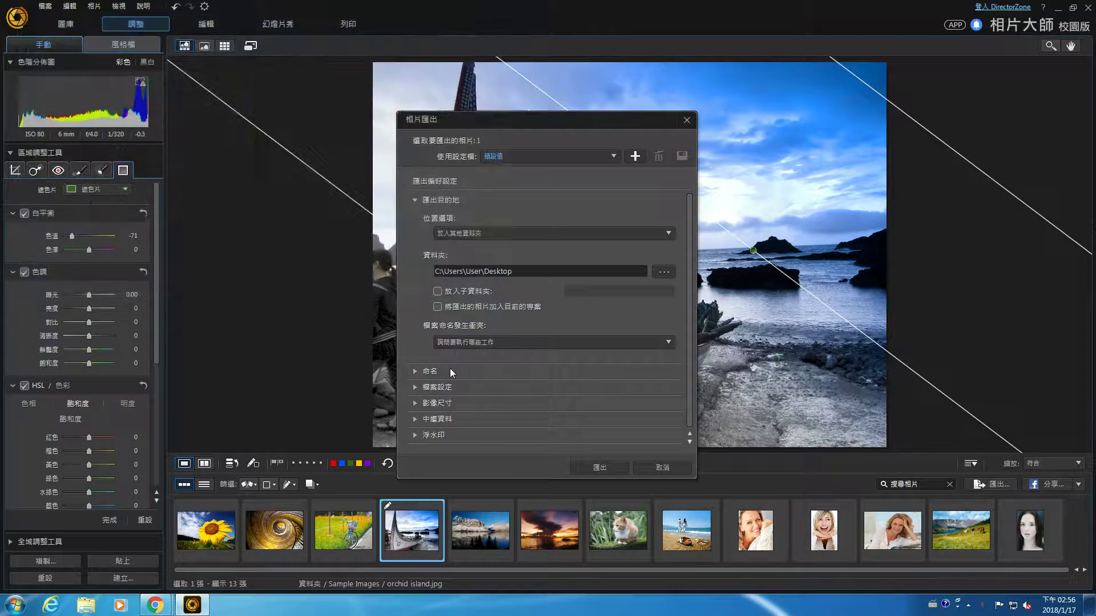
click(610, 469)
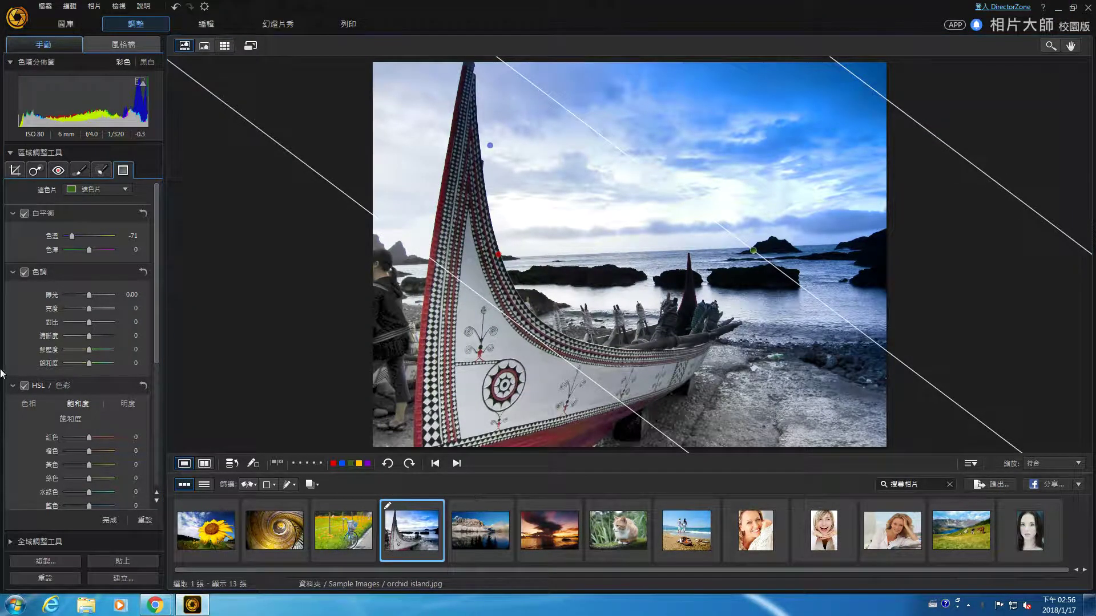
- Locate the Sample Images folder on disk from the library, inspect the original orchid island file, and close the folder window
click(57, 24)
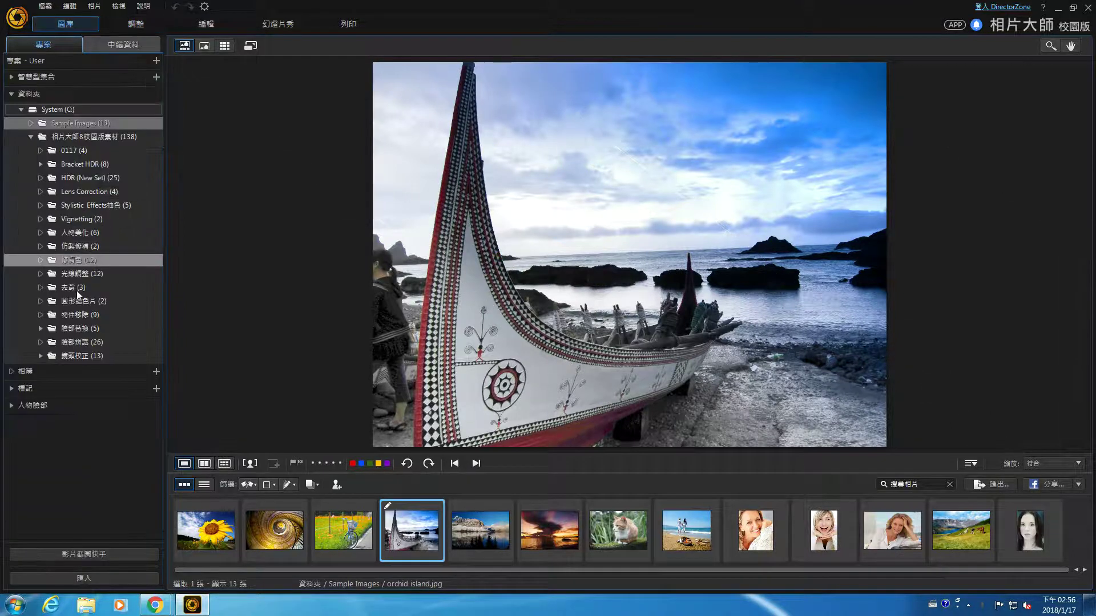
right_click(88, 131)
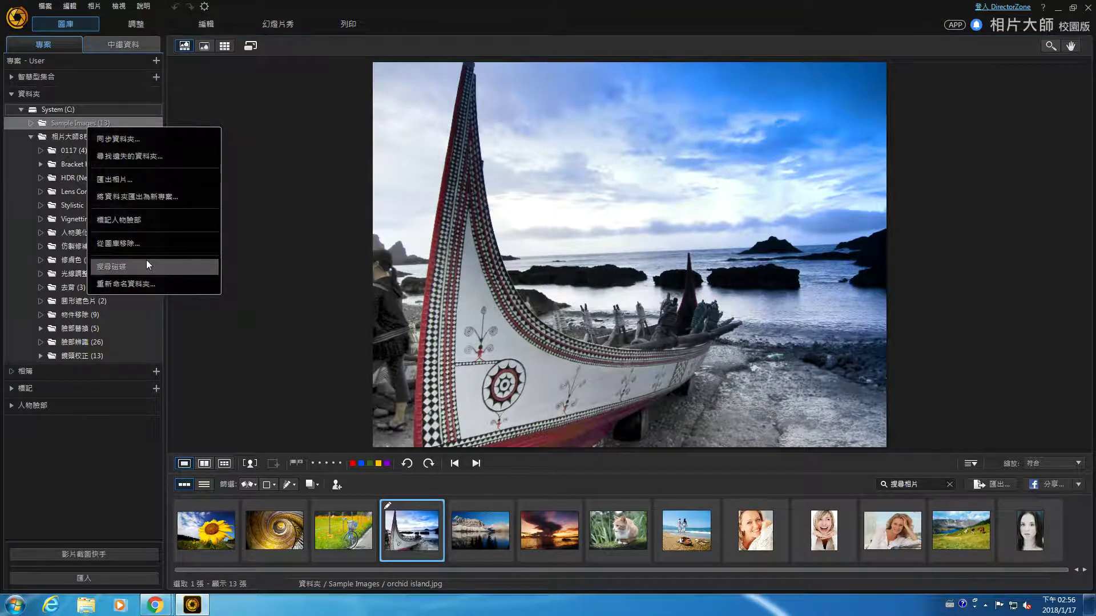
click(171, 266)
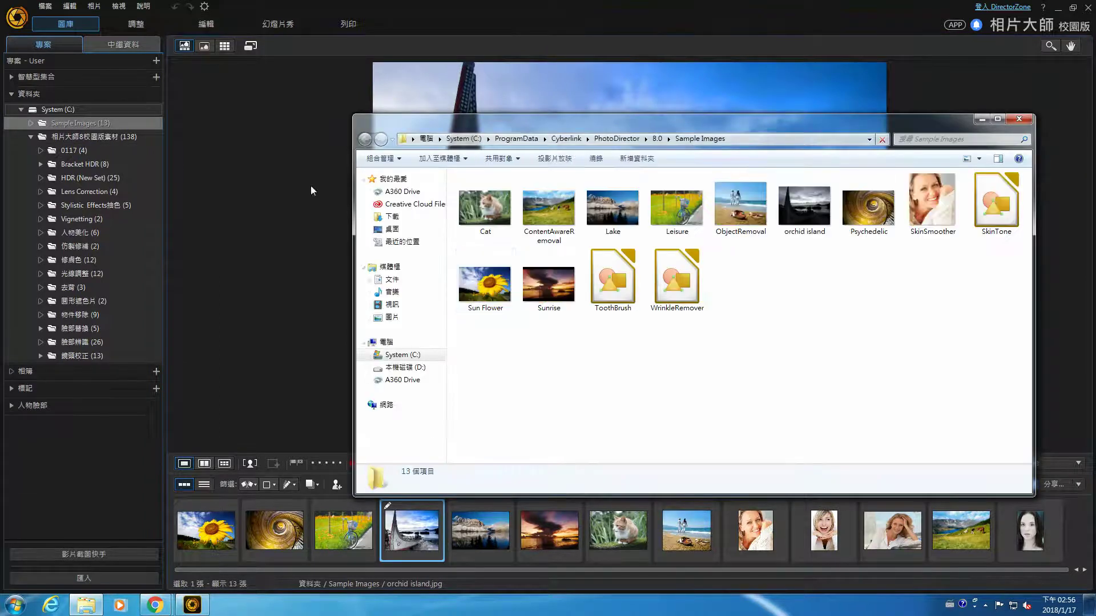
right_click(107, 125)
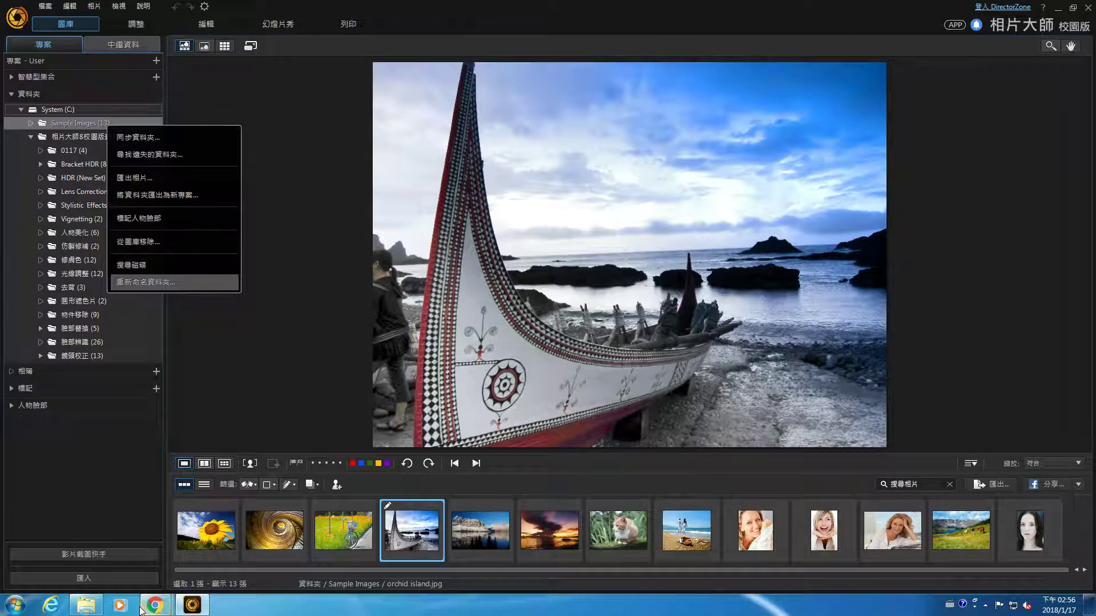
click(103, 608)
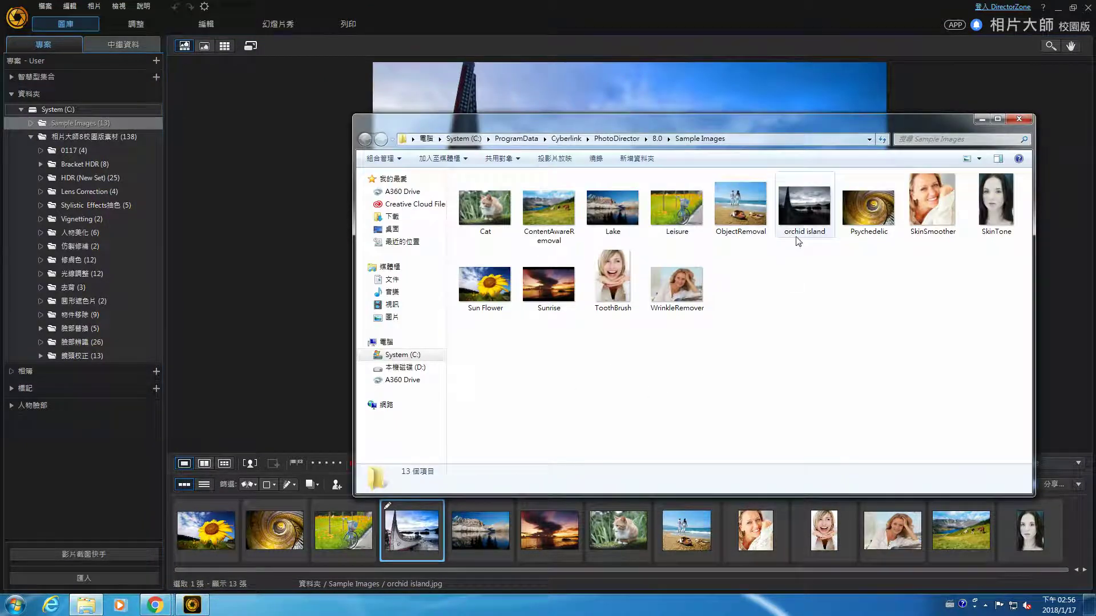
click(826, 188)
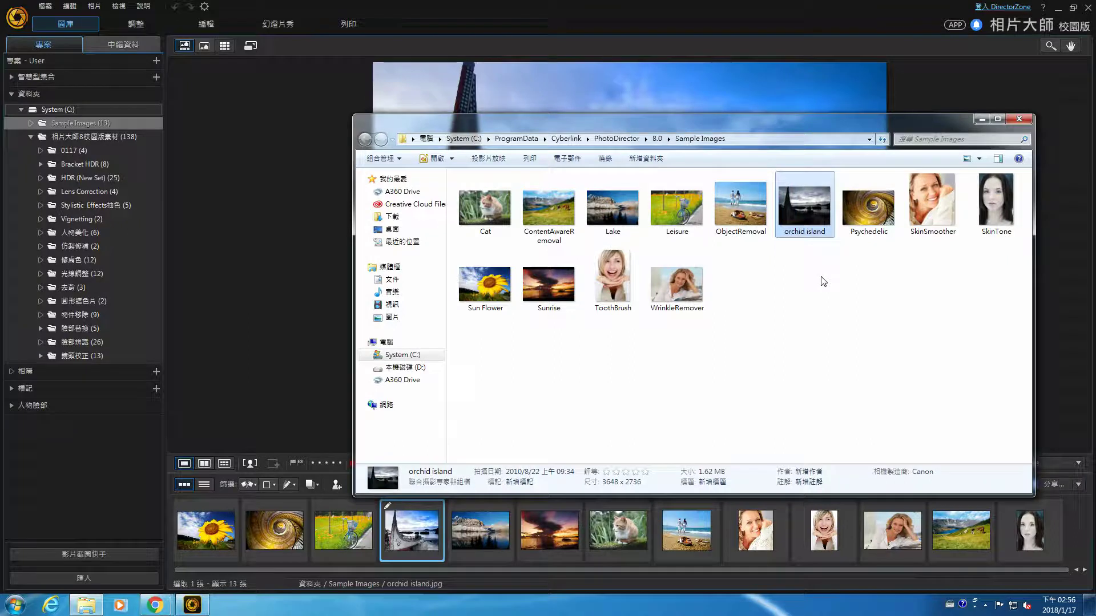
click(1018, 121)
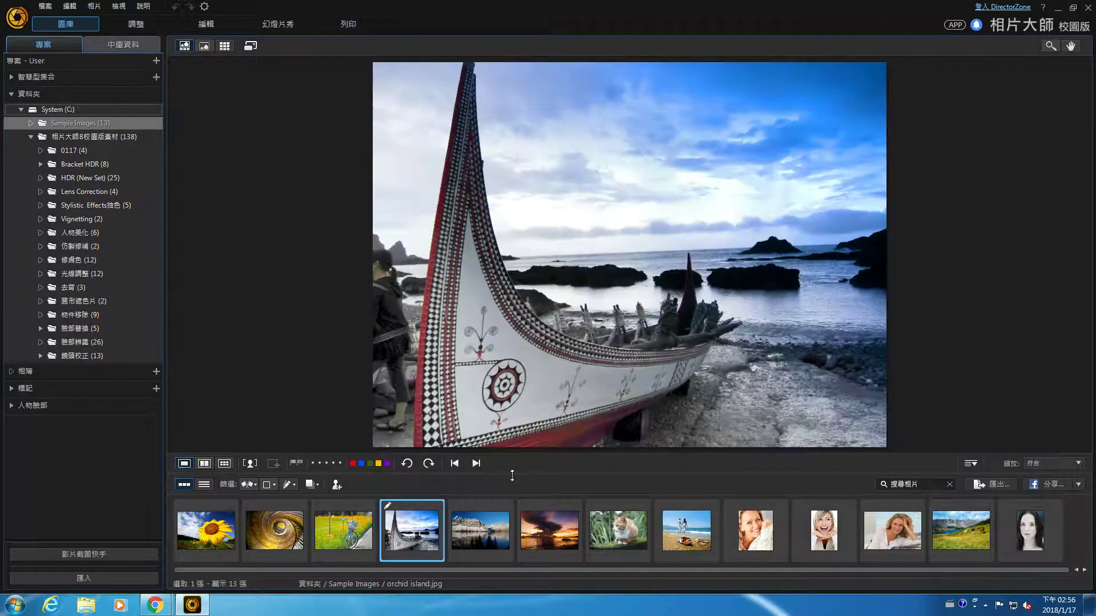
- Reset all adjustments on the orchid island photo in the adjustment module
right_click(411, 536)
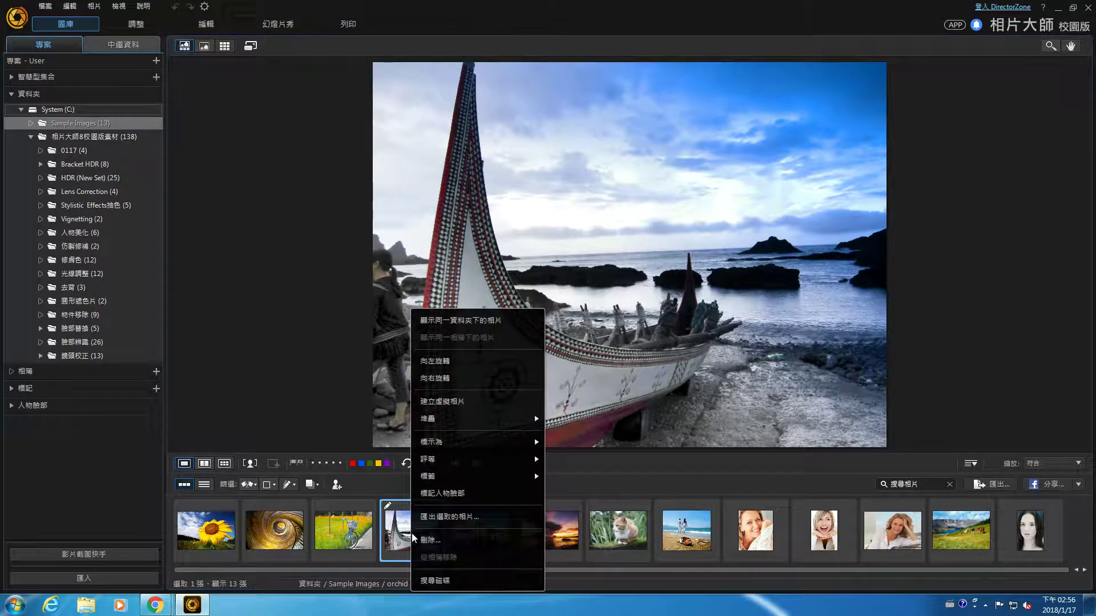
click(358, 414)
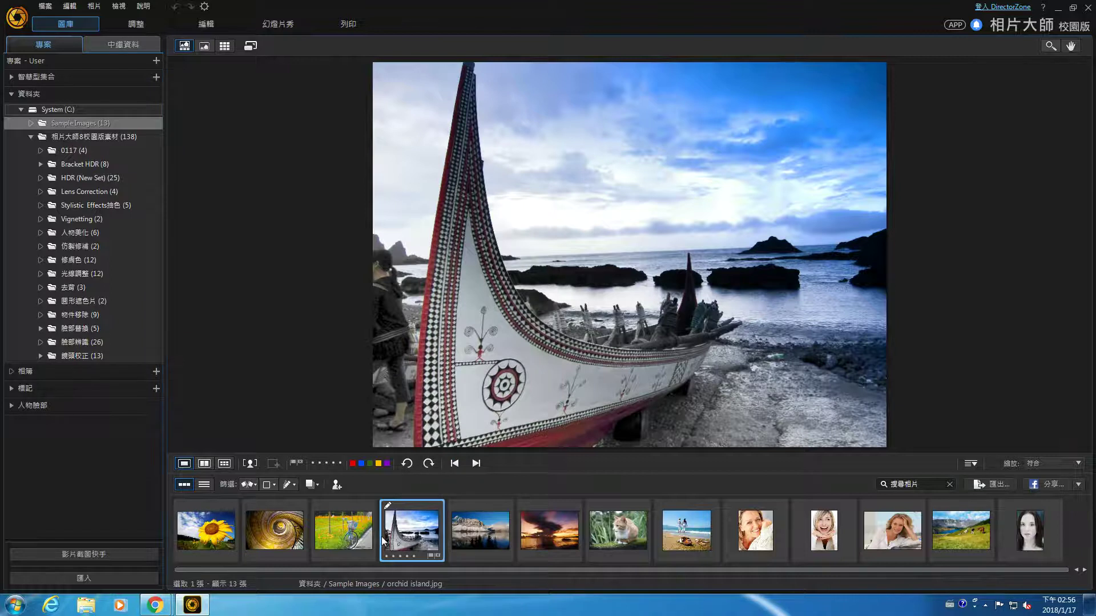
click(153, 28)
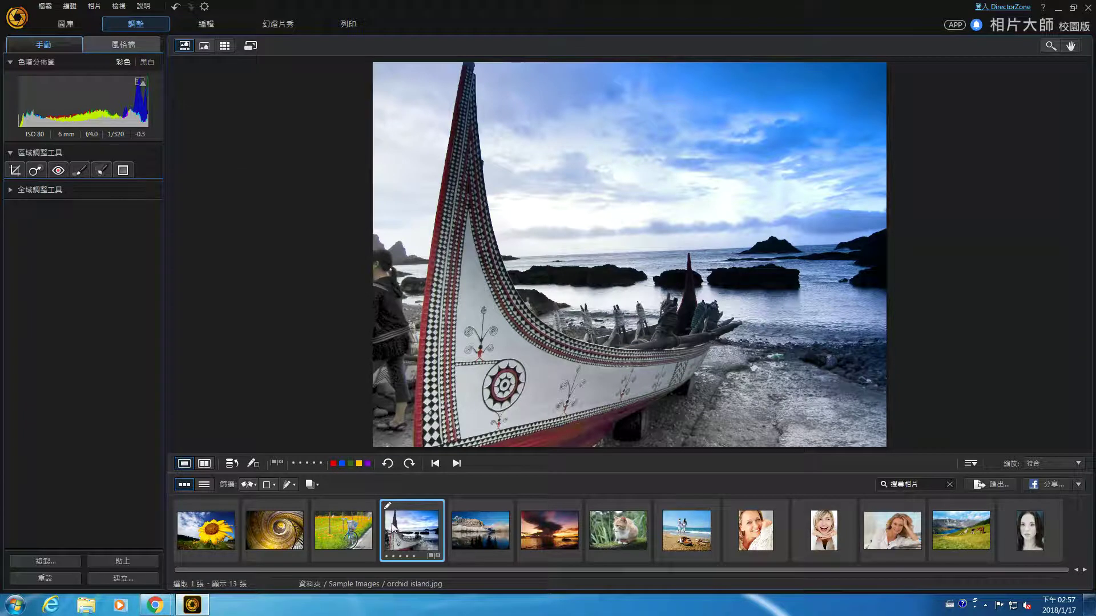
right_click(405, 535)
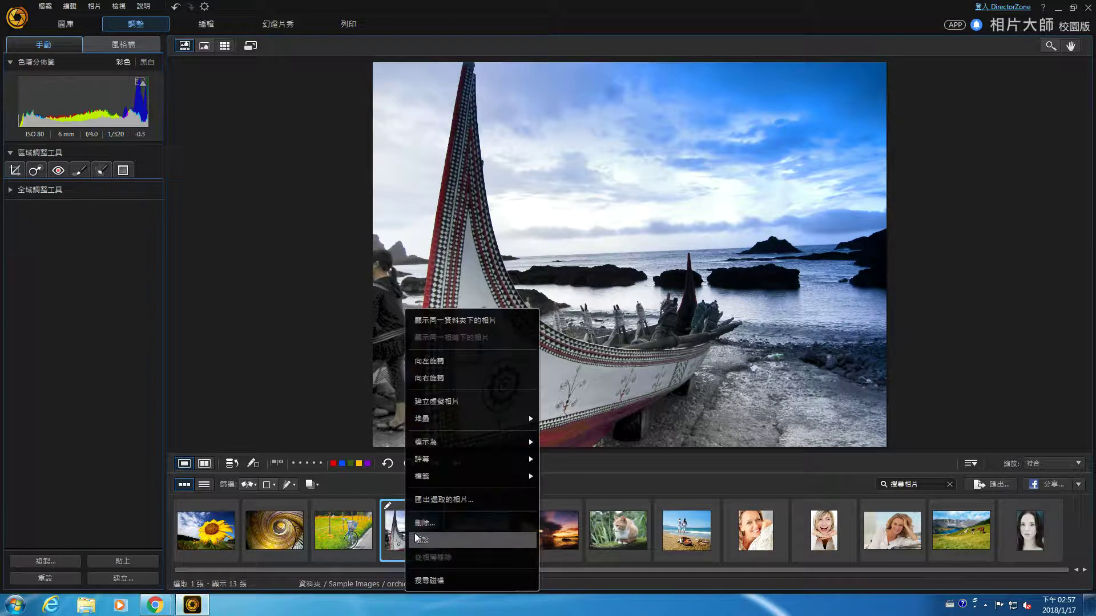
click(476, 539)
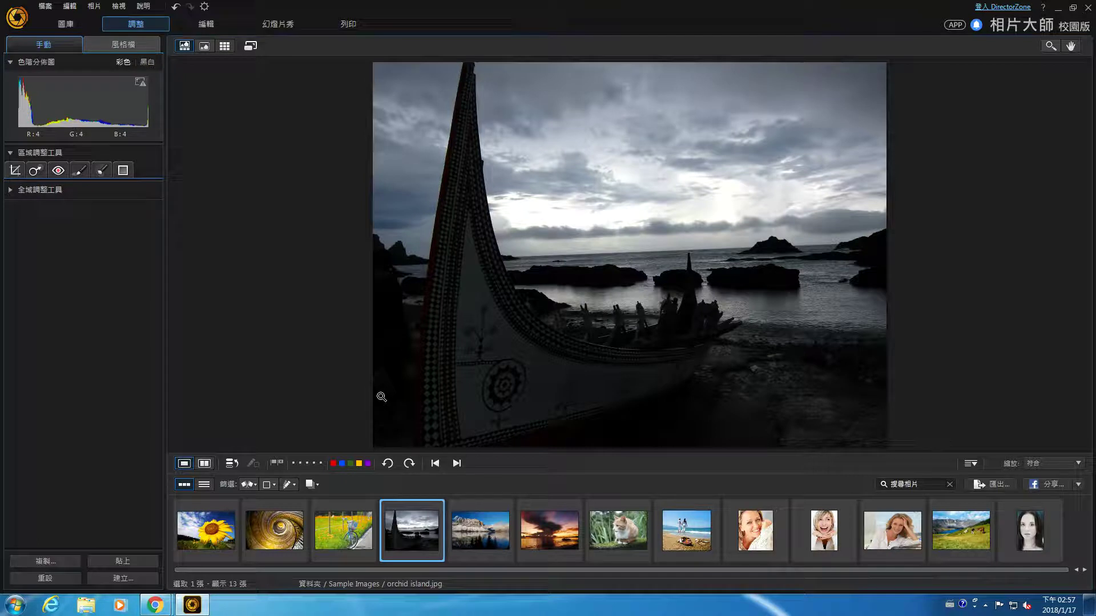
- Remove the large pair of sandals in the foreground of ObjectRemoval.jpg with the Object Removal tool, using brush size 20
click(696, 545)
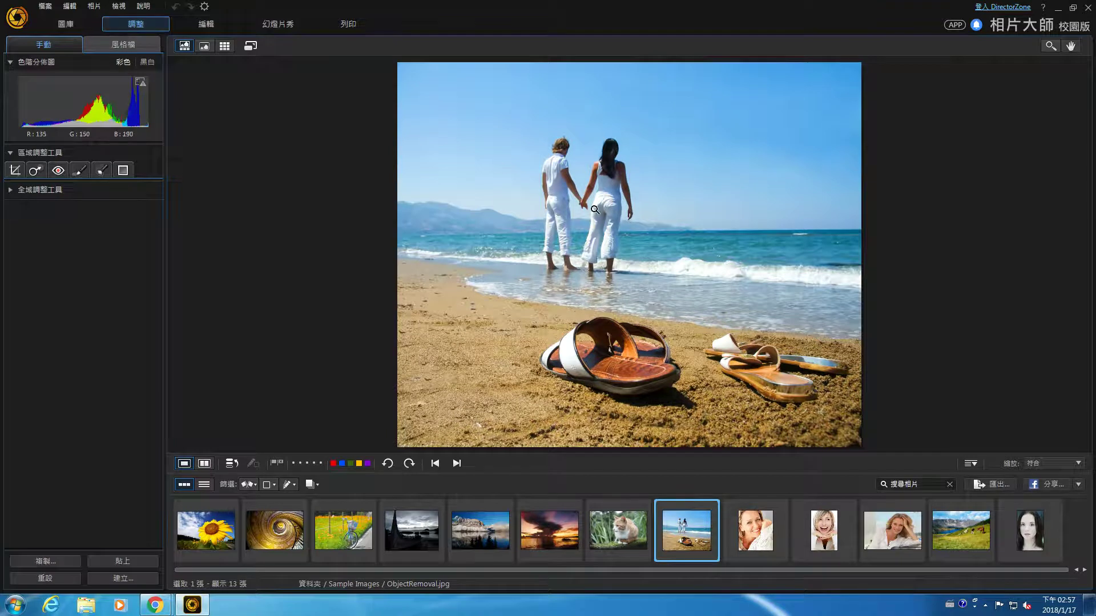
click(211, 23)
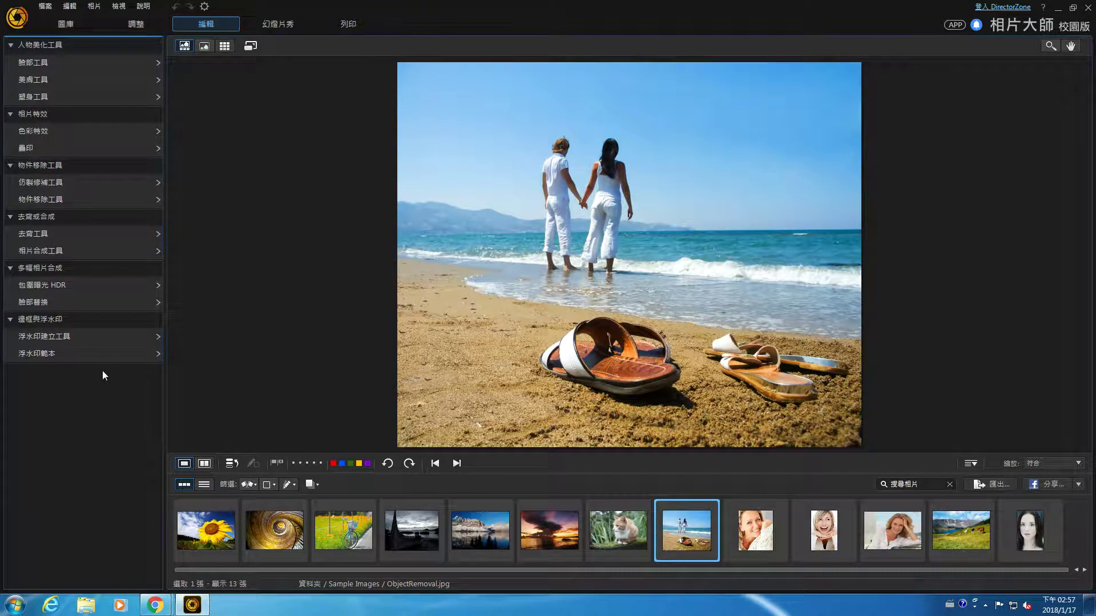
click(64, 200)
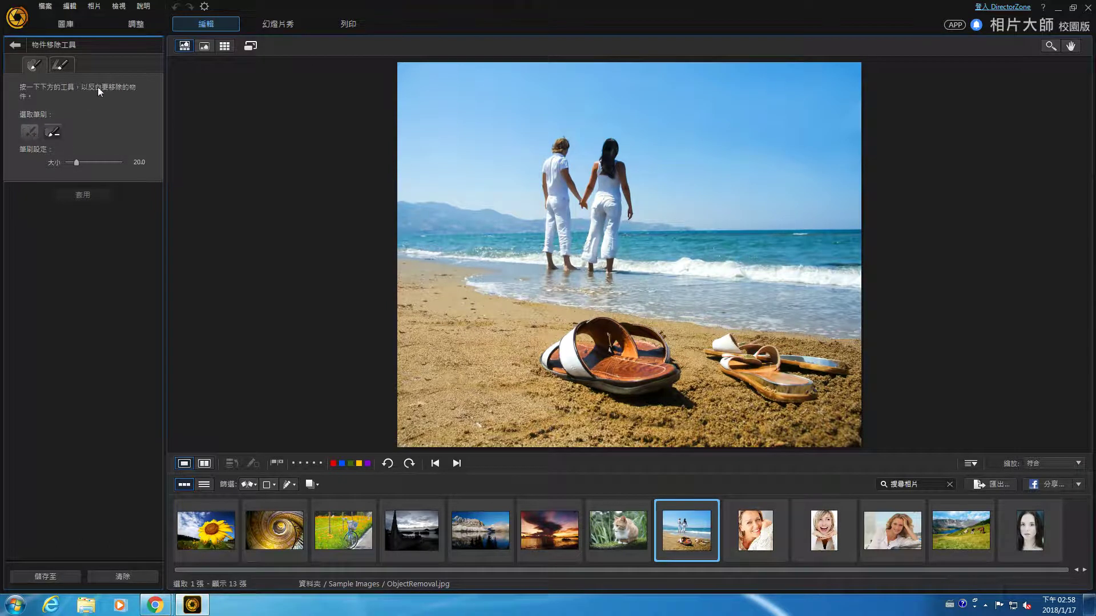
mouse_move(583, 335)
mouse_down()
mouse_move(608, 366)
mouse_move(616, 348)
mouse_move(588, 346)
mouse_move(594, 329)
mouse_move(548, 365)
mouse_move(550, 357)
mouse_move(574, 380)
mouse_move(628, 393)
mouse_move(616, 394)
mouse_move(673, 399)
mouse_move(663, 392)
mouse_move(685, 400)
mouse_move(627, 397)
mouse_move(687, 404)
mouse_move(657, 356)
mouse_move(620, 334)
mouse_move(645, 331)
mouse_move(667, 363)
mouse_move(611, 362)
mouse_move(628, 363)
mouse_move(628, 378)
mouse_move(660, 371)
mouse_move(613, 351)
mouse_move(612, 366)
mouse_up()
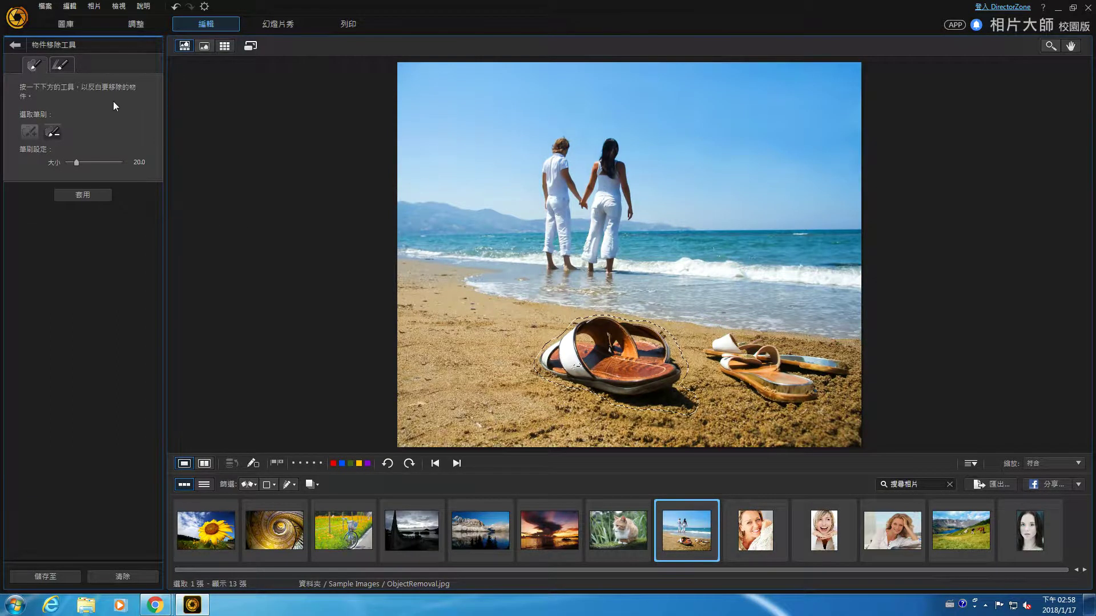
click(30, 132)
click(89, 195)
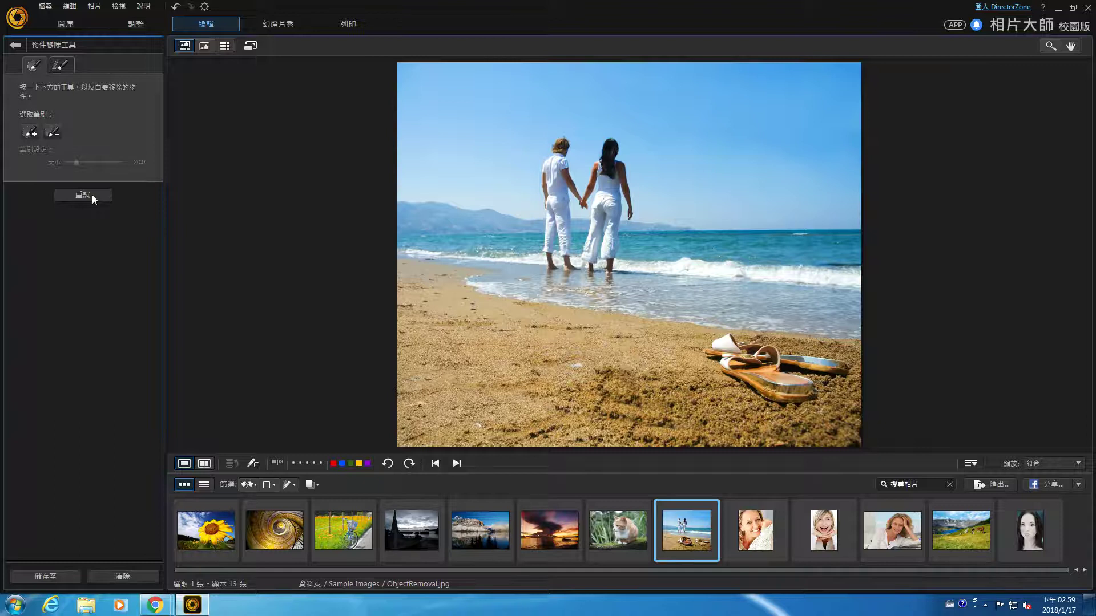
click(91, 194)
mouse_move(555, 276)
mouse_down()
mouse_move(537, 245)
mouse_move(544, 148)
mouse_move(574, 143)
mouse_move(573, 269)
mouse_move(552, 253)
mouse_up()
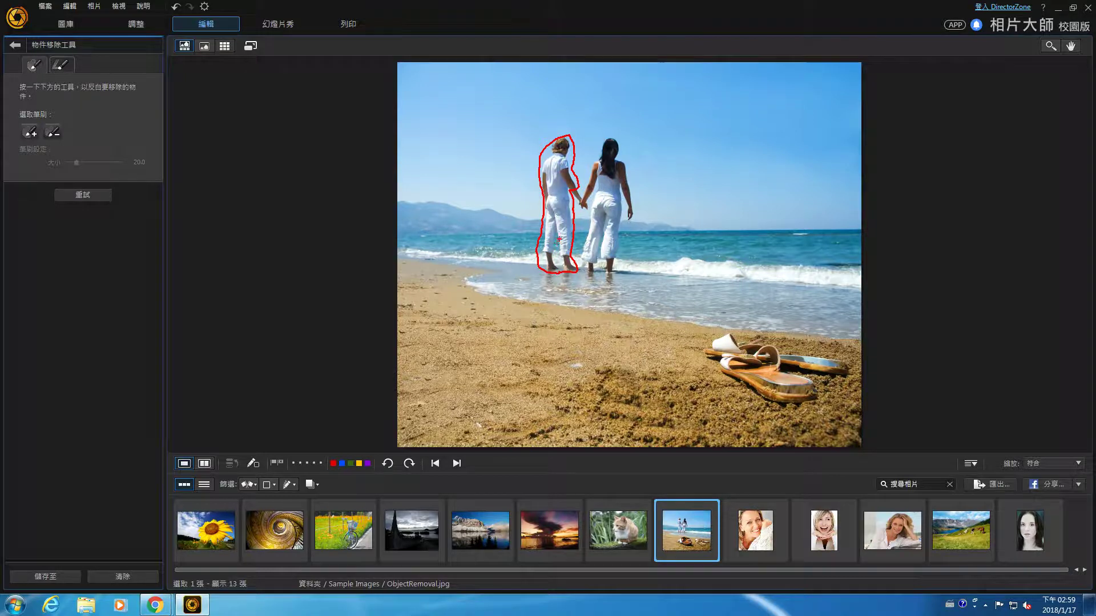
drag(507, 231, 599, 236)
drag(529, 220, 598, 221)
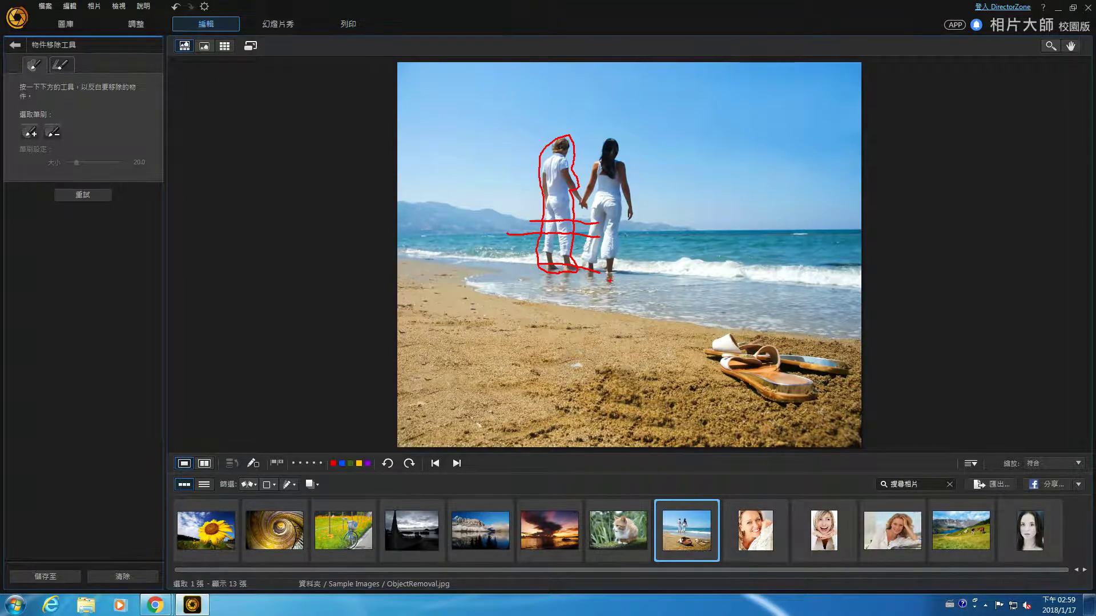
mouse_move(575, 210)
mouse_down()
mouse_move(588, 192)
mouse_move(569, 220)
mouse_up()
click(91, 195)
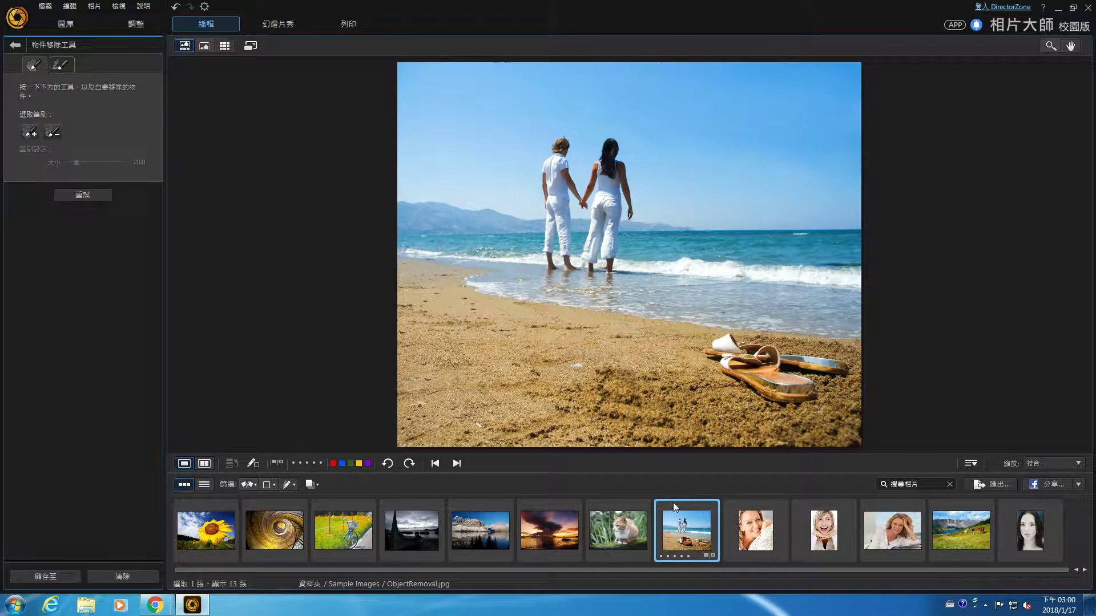
- Leave the Object Removal tool, saving the edit as a virtual copy, and compare that copy with the original beach photo
click(15, 45)
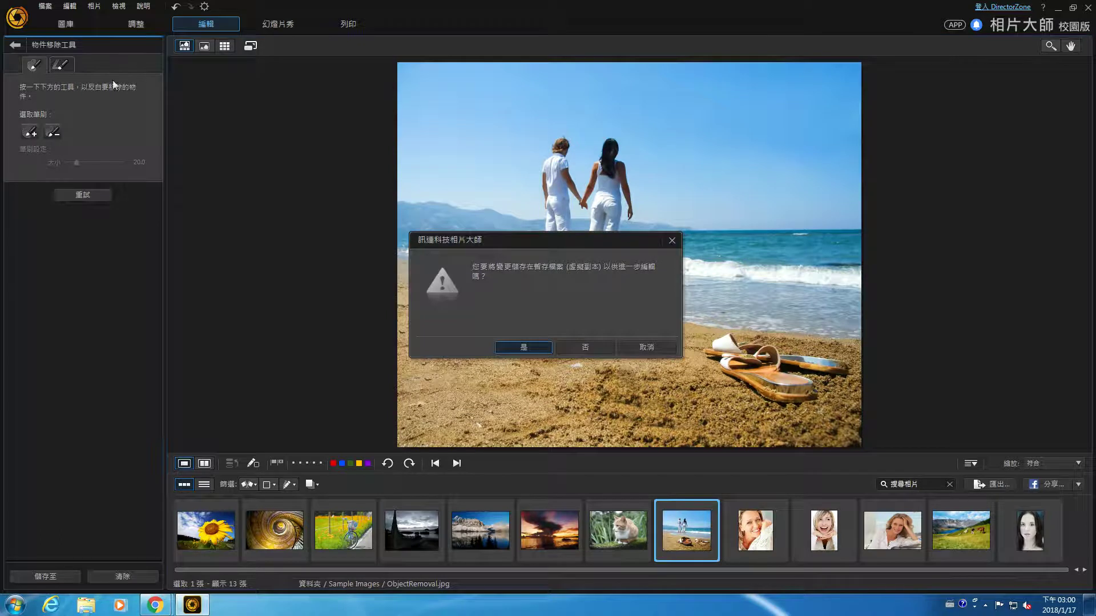
click(517, 350)
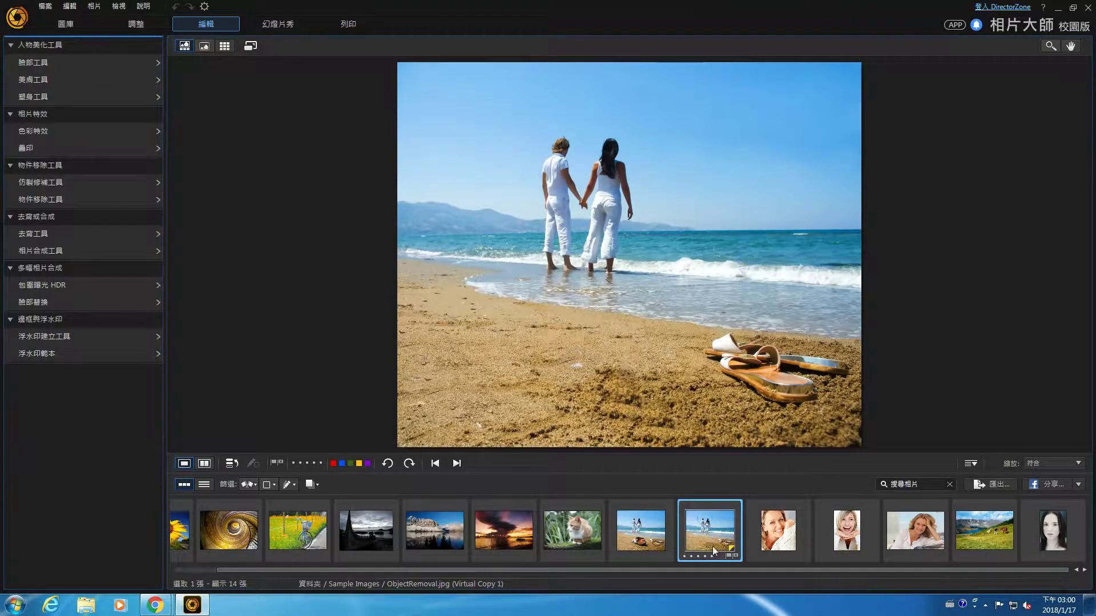
click(640, 531)
click(706, 543)
- Open the 物件移除 folder in the library and select the church photo shutterstock_34734367-1.jpg
click(64, 24)
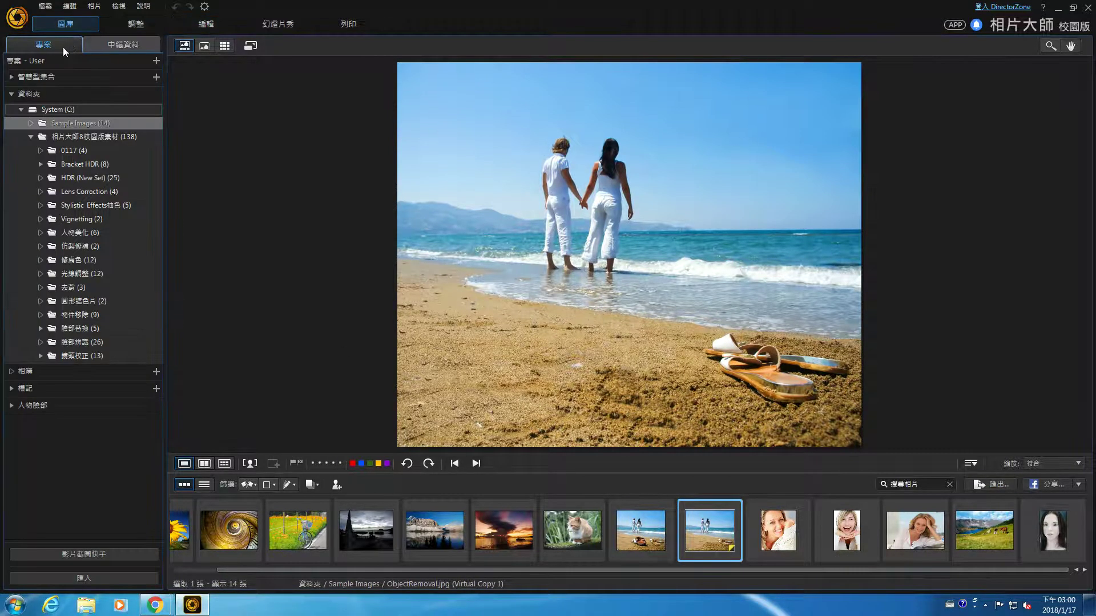
click(107, 314)
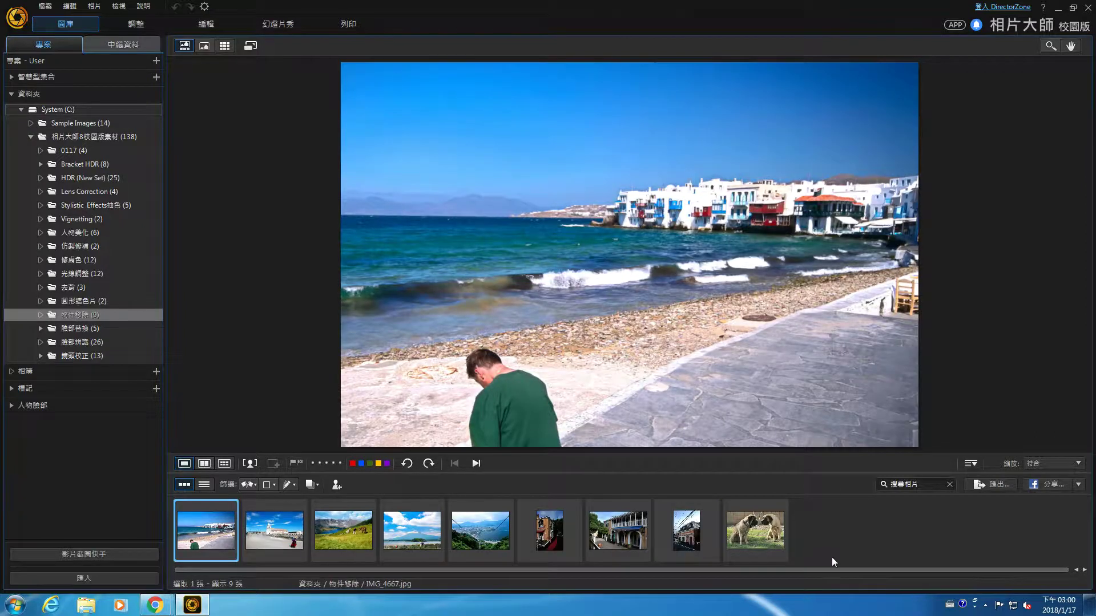
click(302, 537)
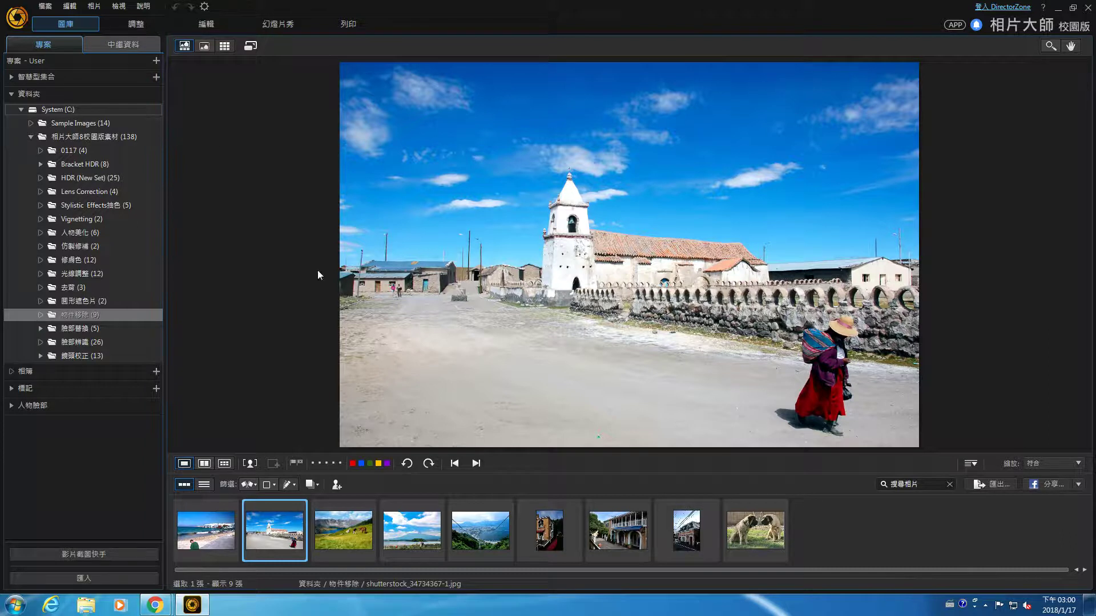
- Remove the walking woman and her shadow from the church photo with the Object Removal tool, using brush size 20
click(210, 26)
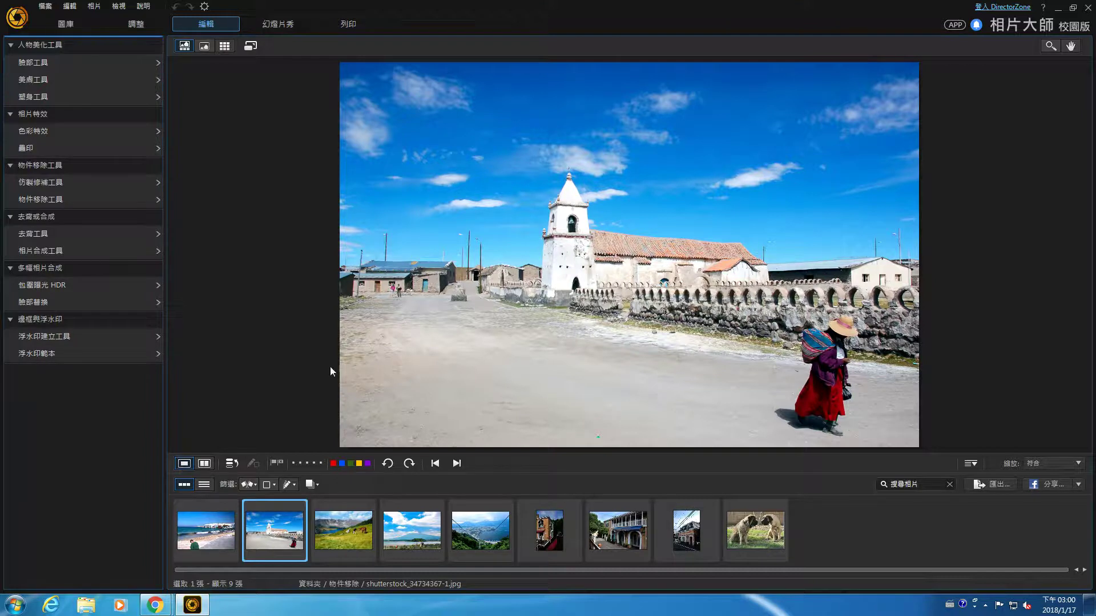
click(60, 200)
click(29, 130)
mouse_move(826, 393)
mouse_down()
mouse_move(827, 414)
mouse_move(810, 399)
mouse_move(788, 422)
mouse_move(827, 431)
mouse_move(846, 410)
mouse_move(830, 393)
mouse_move(827, 357)
mouse_move(810, 340)
mouse_move(804, 350)
mouse_move(813, 388)
mouse_move(830, 396)
mouse_move(846, 323)
mouse_move(841, 385)
mouse_move(822, 399)
mouse_up()
click(53, 132)
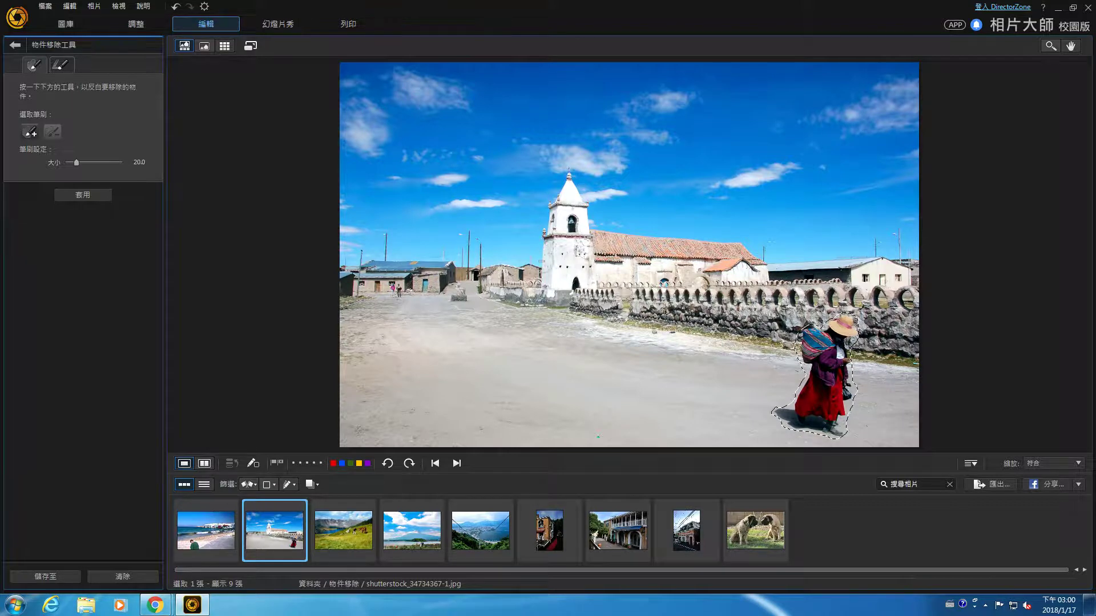
click(105, 196)
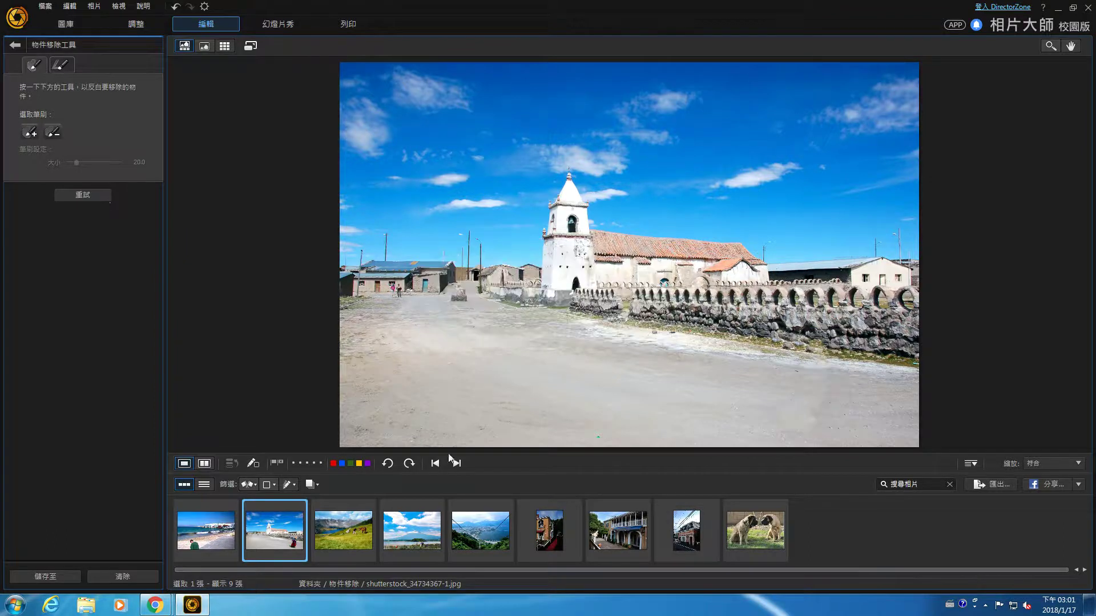
- Show the before and after views side by side, and switch to IMG_4667.jpg, saving the church edit as a virtual copy
click(203, 465)
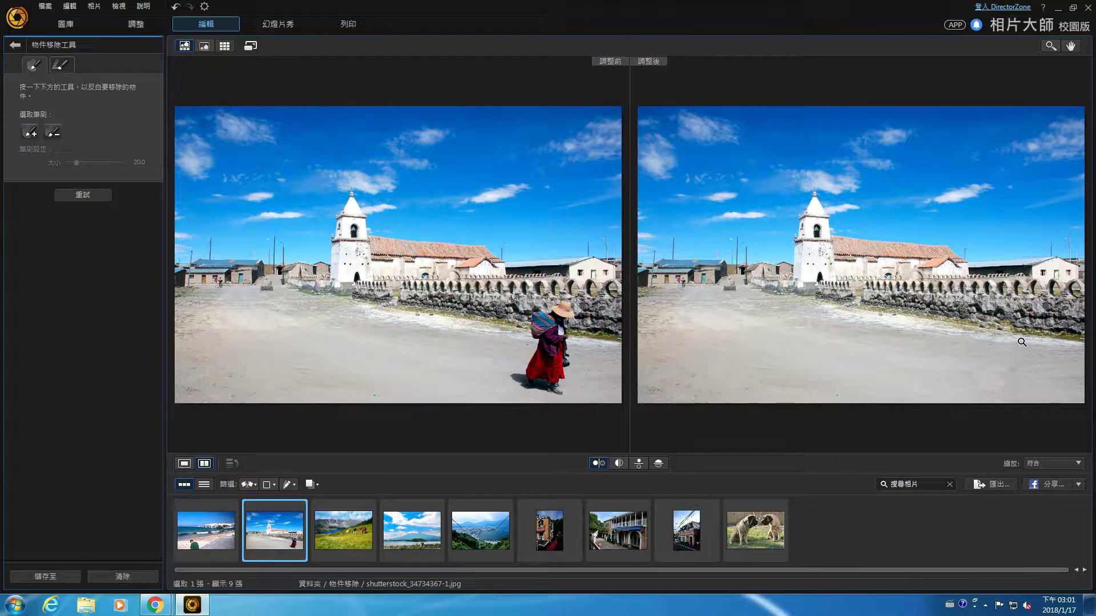
click(210, 539)
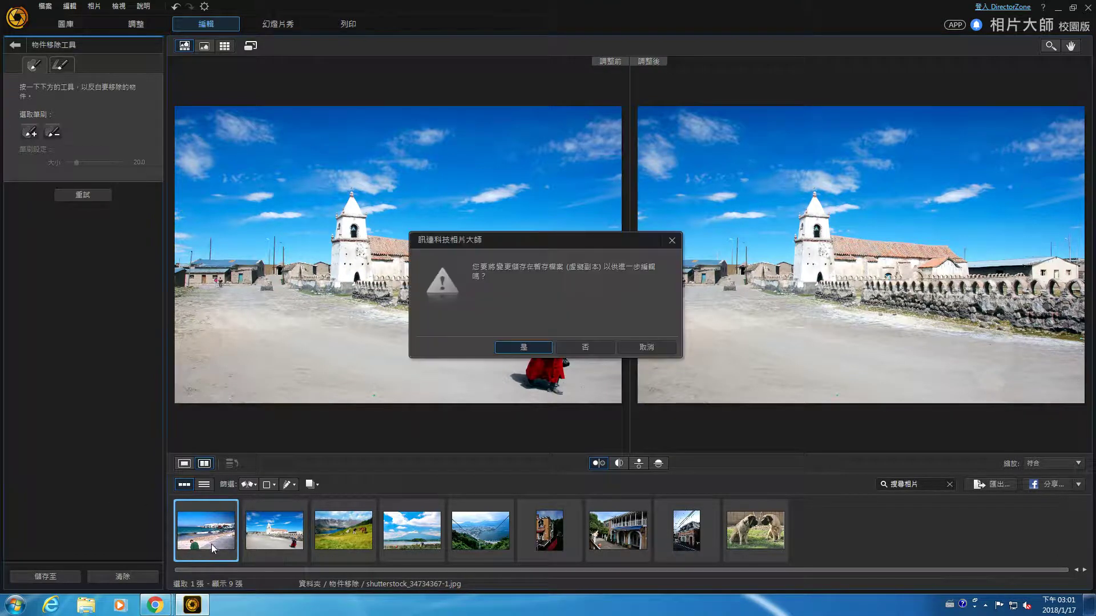
key(Return)
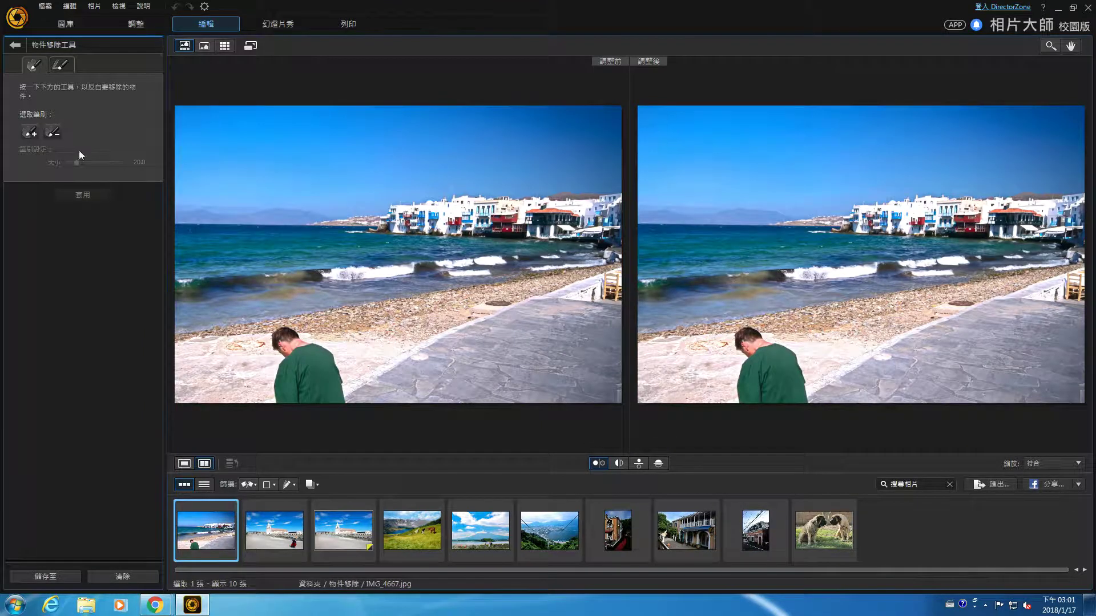
- Brush over the man in the green shirt in the edited view of the seaside photo and apply the object removal
mouse_move(767, 402)
mouse_down()
mouse_move(746, 335)
mouse_move(793, 373)
mouse_move(794, 418)
mouse_move(792, 384)
mouse_move(776, 423)
mouse_move(765, 366)
mouse_move(752, 383)
mouse_move(753, 359)
mouse_move(744, 389)
mouse_up()
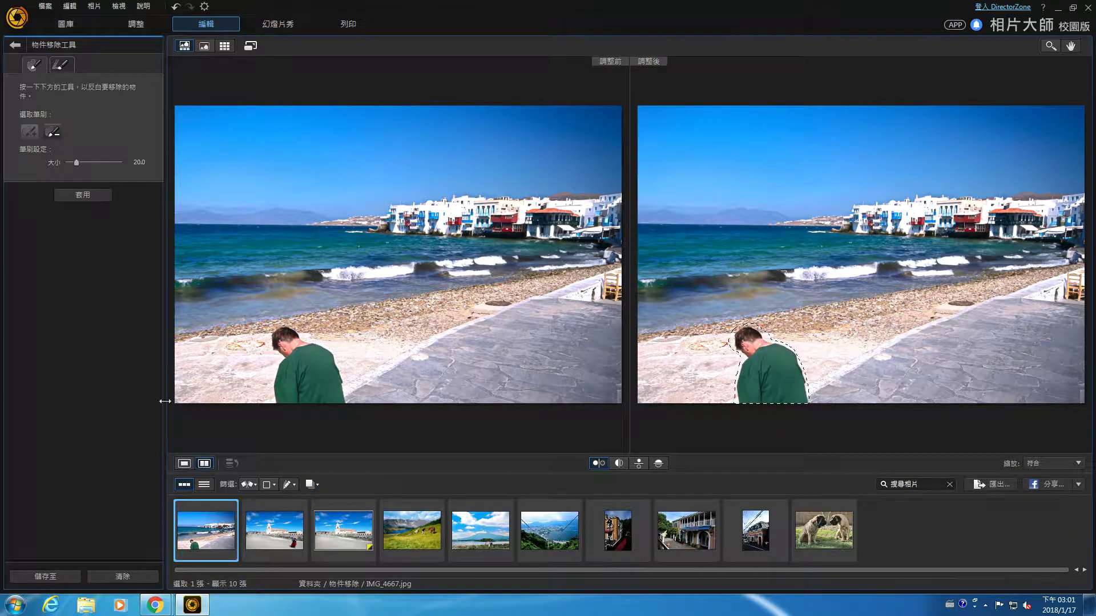
click(64, 195)
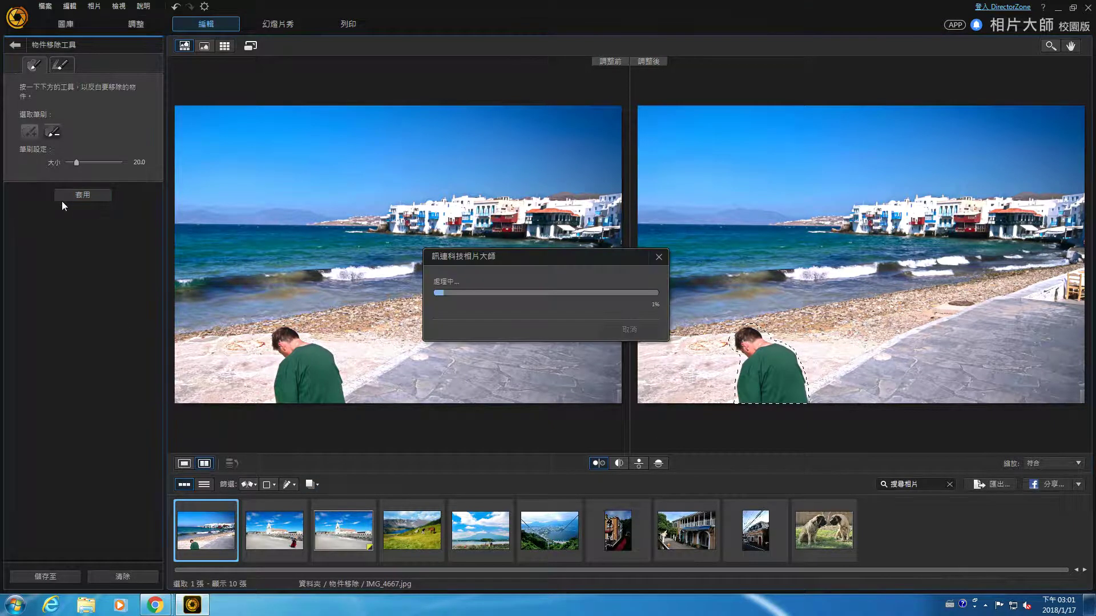